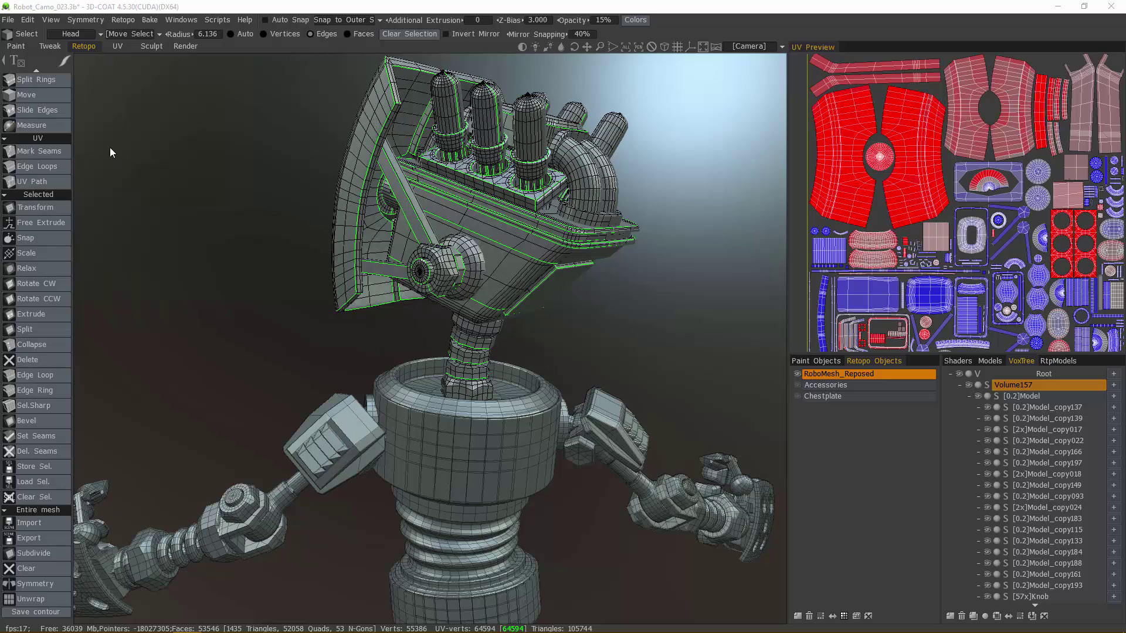
Start a sharp-edge selection on the robot mesh and restrict it to the current group as well as the current UV set.
{"action": "scroll", "coordinate": [55, 97], "scroll_direction": "up", "scroll_amount": 5}
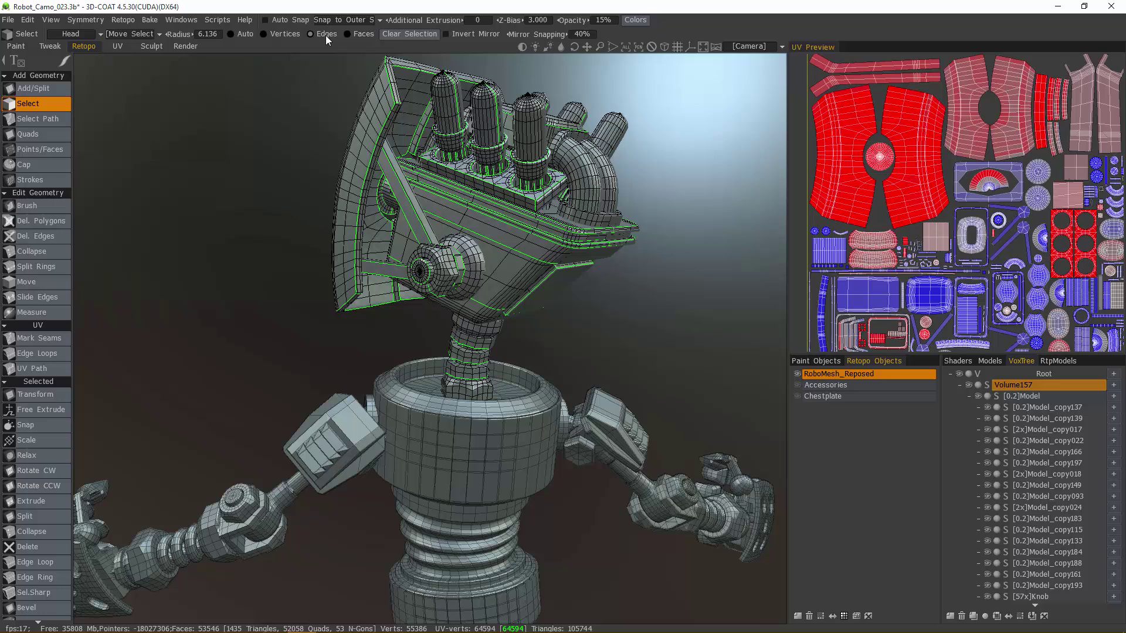
{"action": "scroll", "coordinate": [39, 379], "scroll_direction": "down", "scroll_amount": 5}
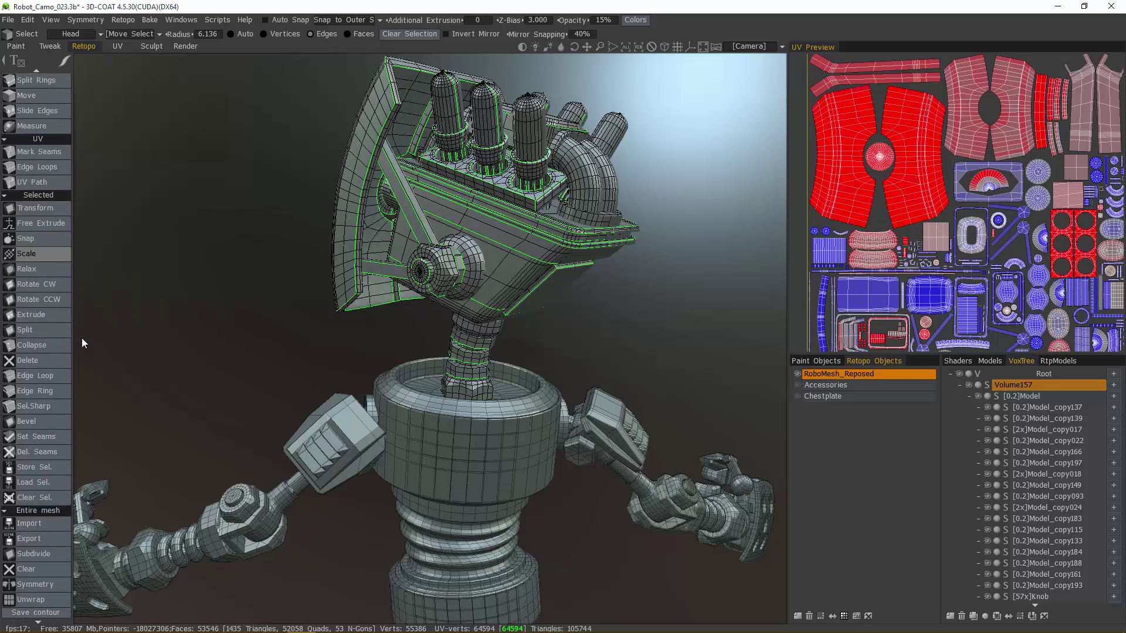
{"action": "left_click", "coordinate": [47, 407]}
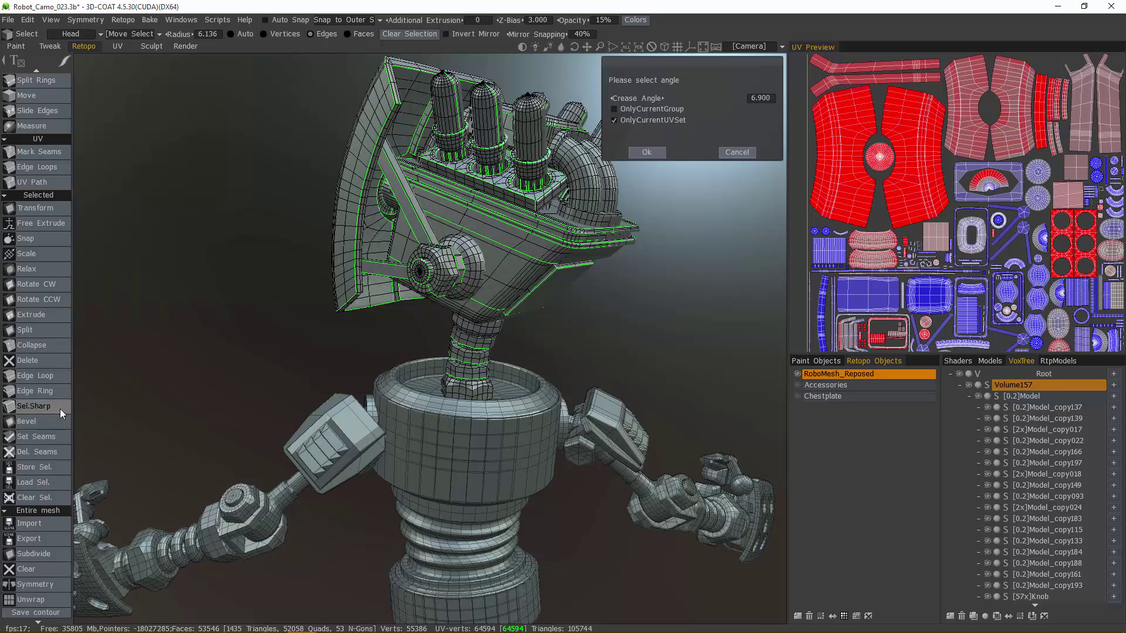
{"action": "left_click_drag", "start_coordinate": [681, 68], "coordinate": [204, 171]}
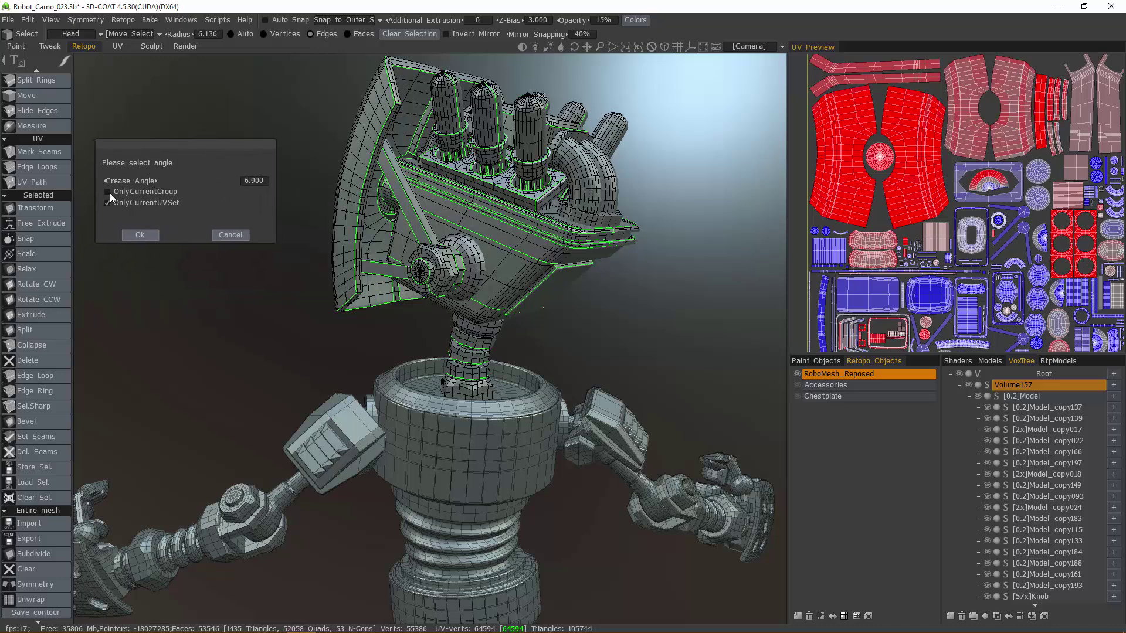
{"action": "left_click", "coordinate": [108, 191]}
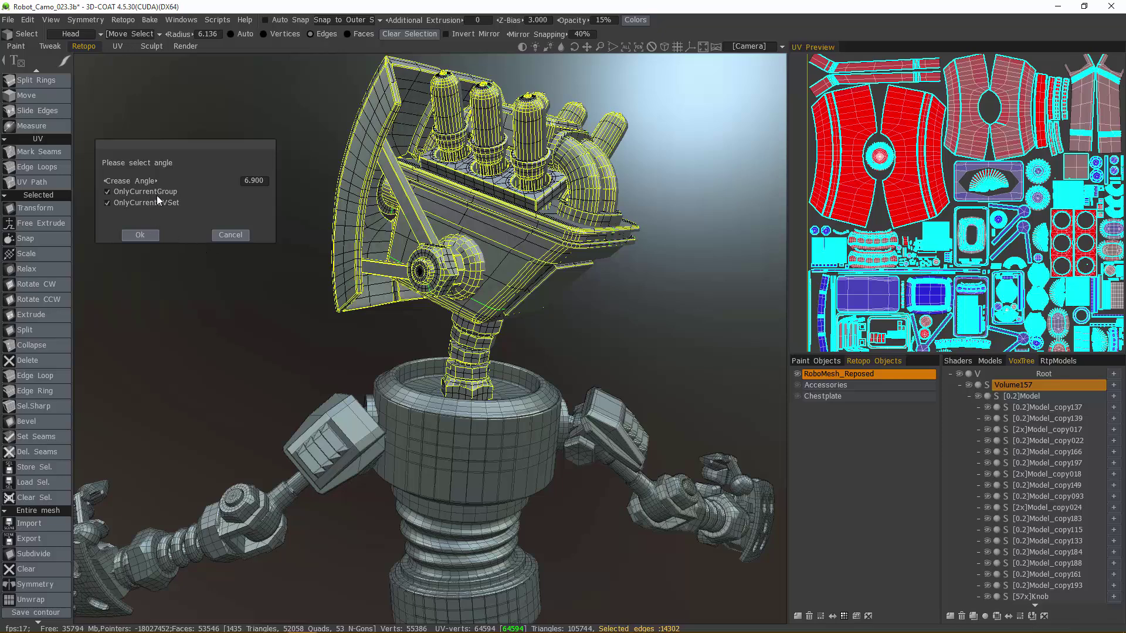
Compare the sharp-edge selection on RoboMesh_Reposed with the current-UV-set restriction off and on.
{"action": "left_click", "coordinate": [833, 375]}
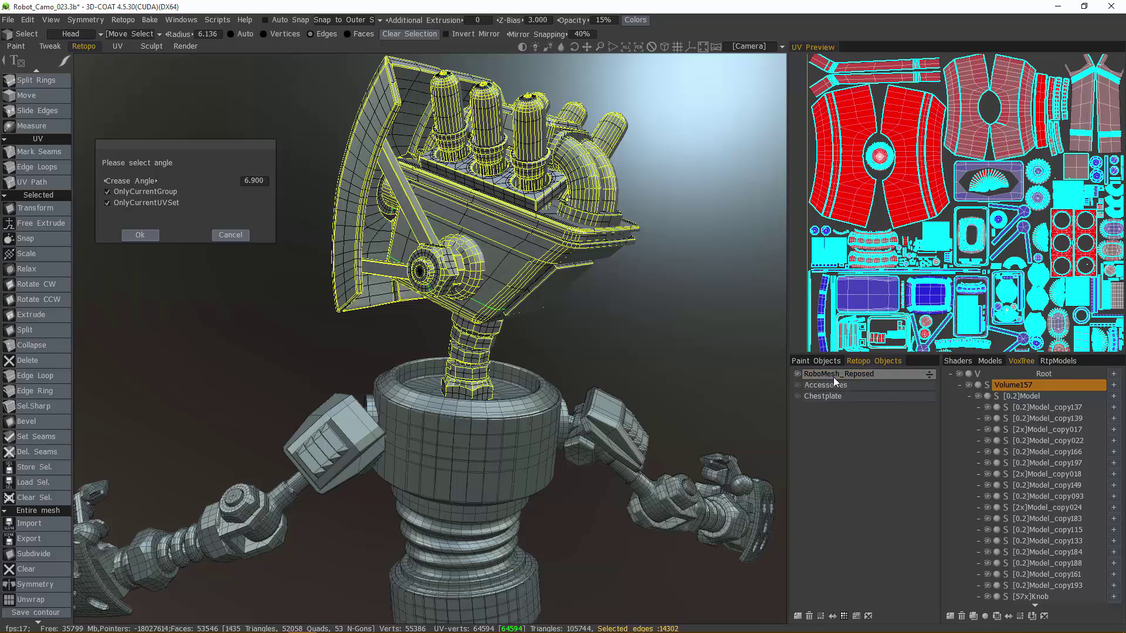
{"action": "left_click", "coordinate": [108, 202]}
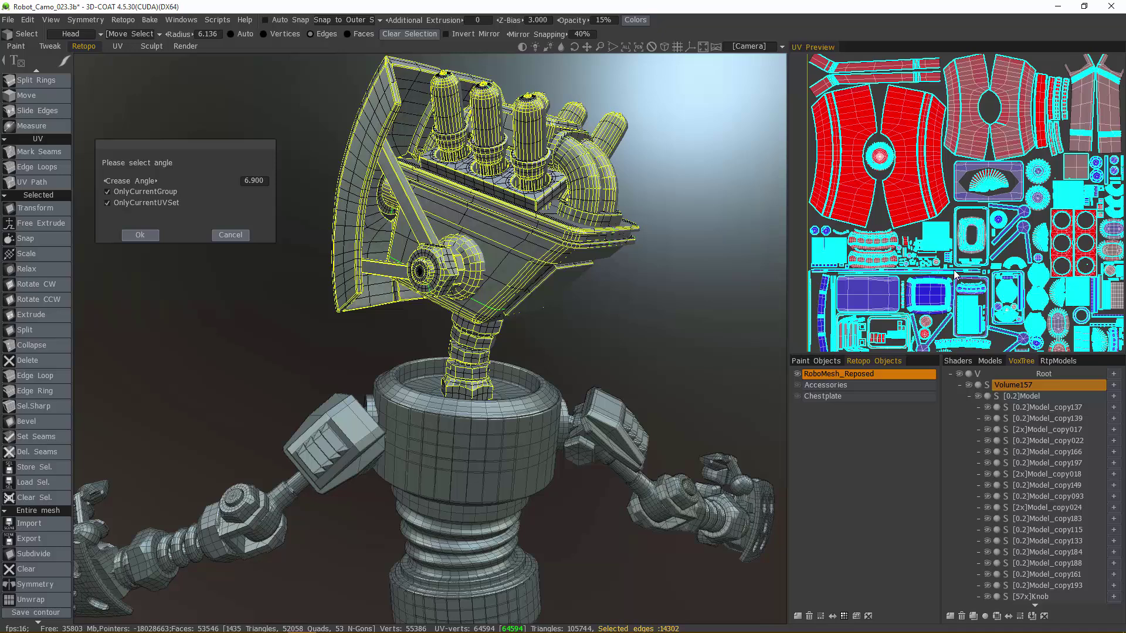
{"action": "left_click", "coordinate": [108, 203]}
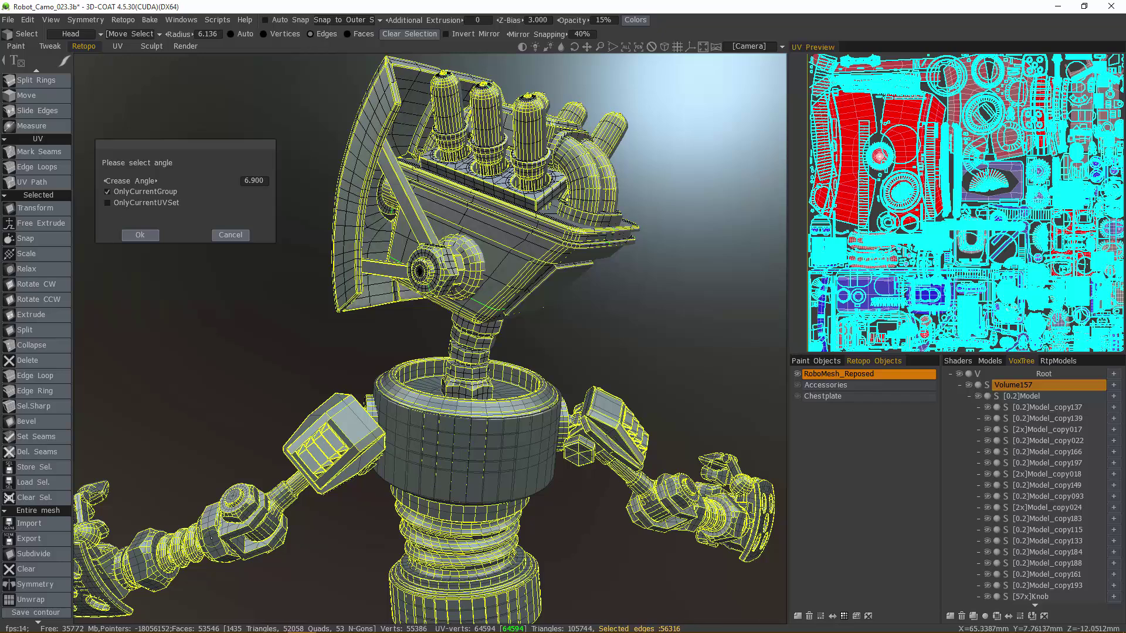
{"action": "left_click", "coordinate": [107, 202]}
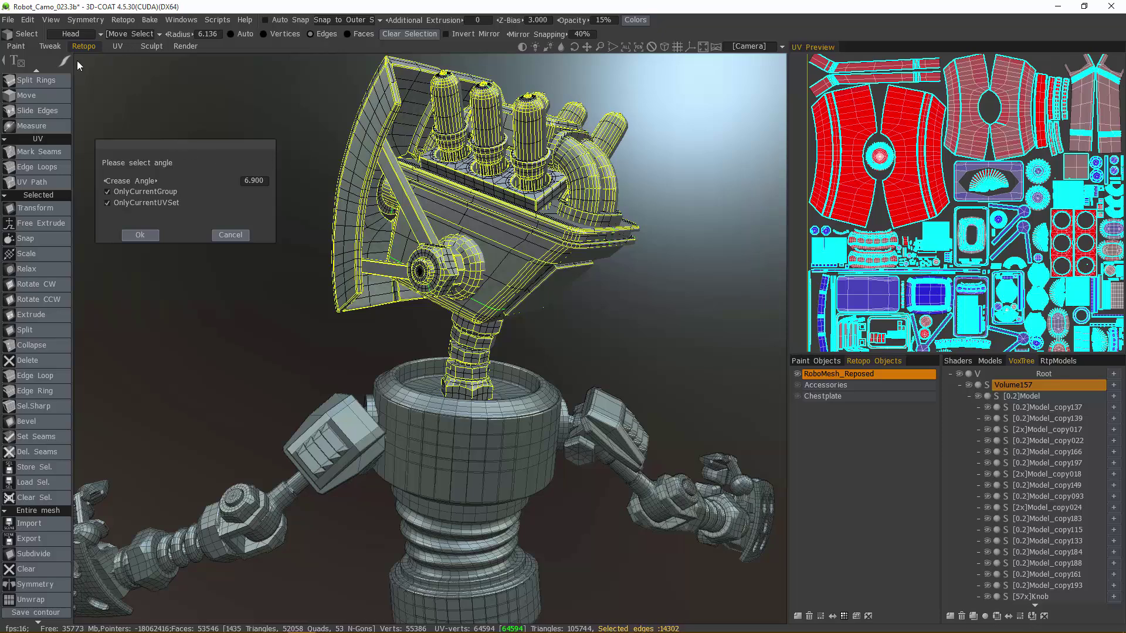
Switch to the Body UV set and preview its sharp edges at a crease angle of 8.7.
{"action": "left_click", "coordinate": [89, 33]}
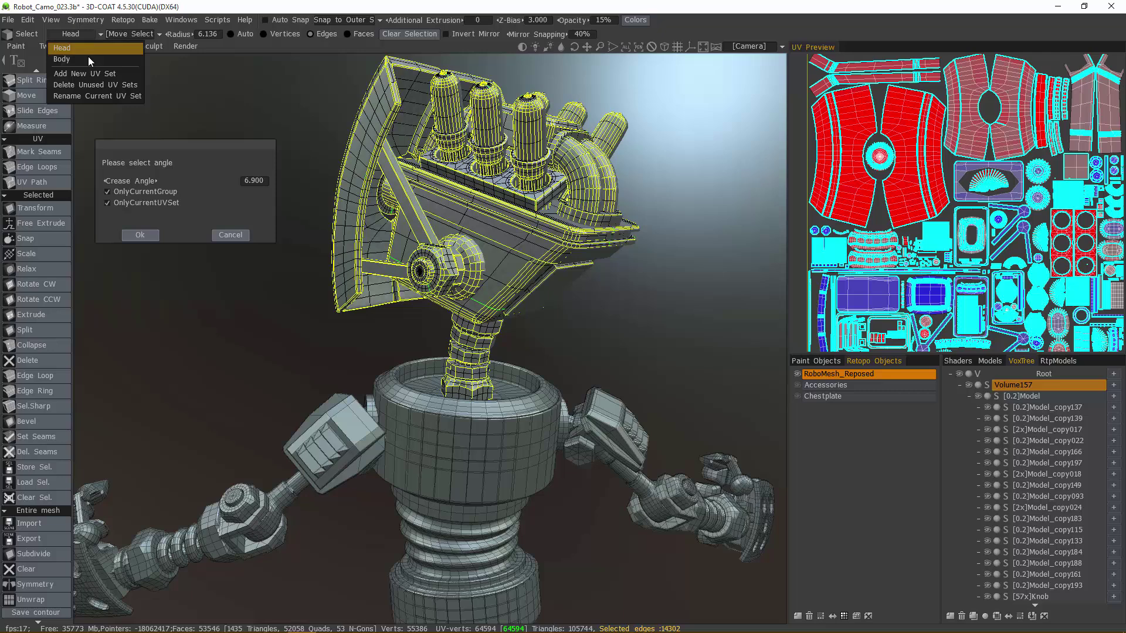
{"action": "left_click", "coordinate": [85, 59]}
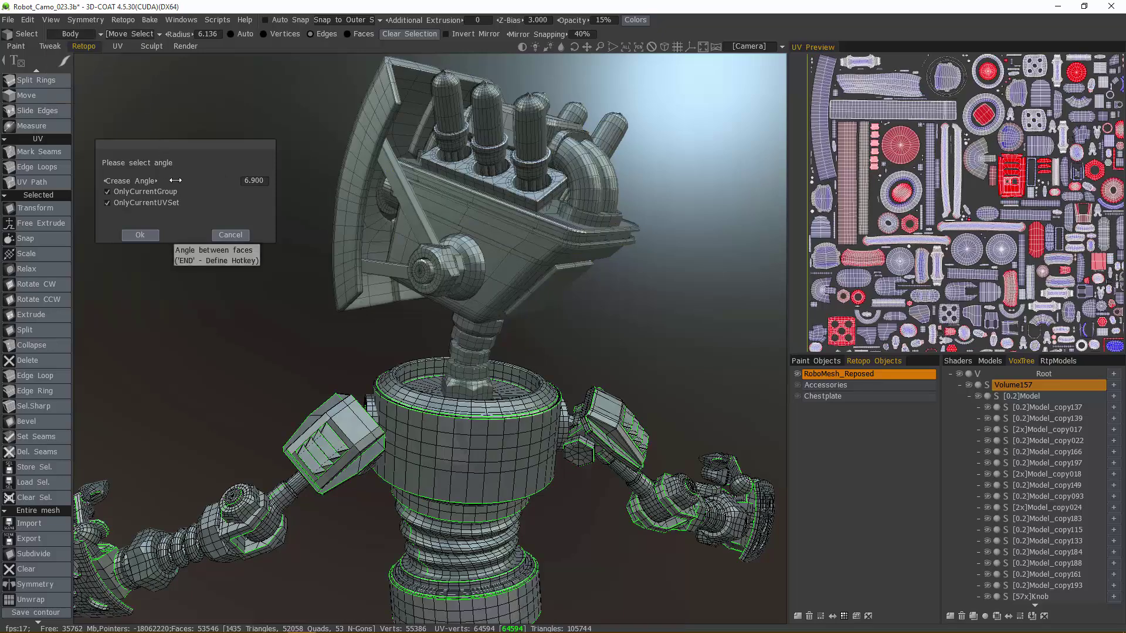
{"action": "scroll", "coordinate": [176, 179], "scroll_direction": "up", "scroll_amount": 3}
{"action": "scroll", "coordinate": [175, 179], "scroll_direction": "up", "scroll_amount": 3}
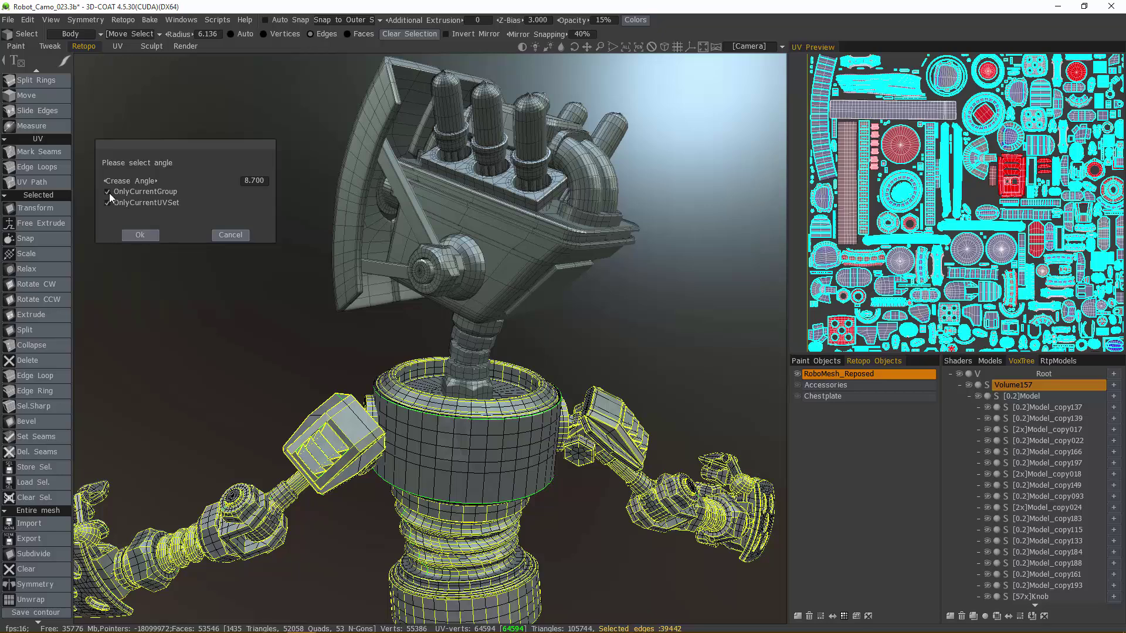
Try the body selection without the current-group restriction, and at a 19.5 crease angle without the current-UV-set restriction.
{"action": "left_click", "coordinate": [146, 193]}
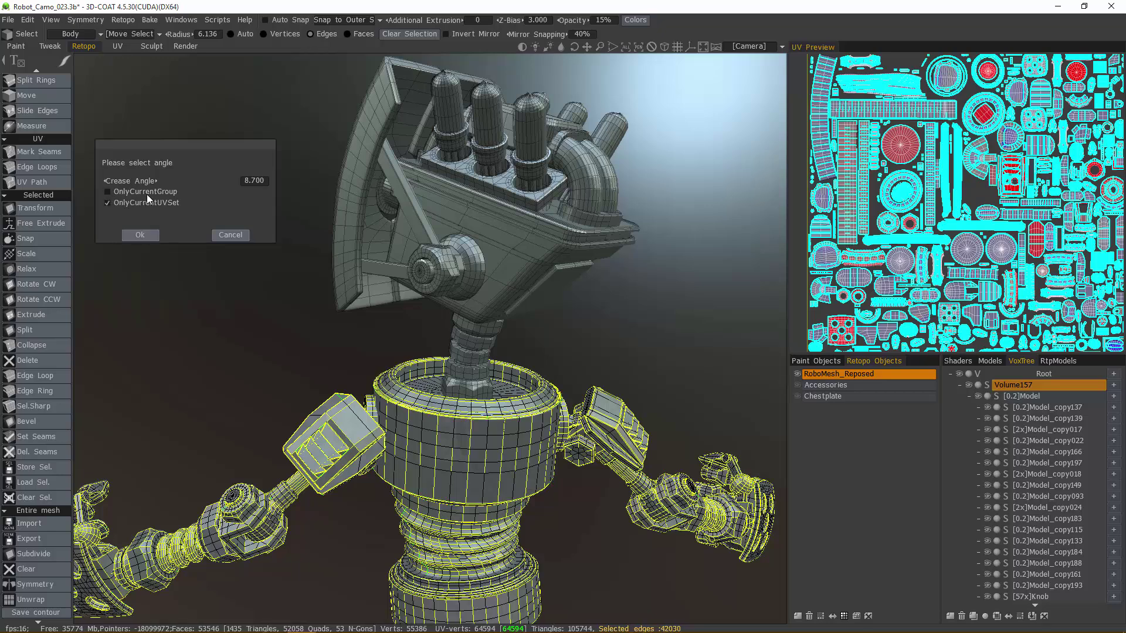
{"action": "left_click", "coordinate": [108, 191]}
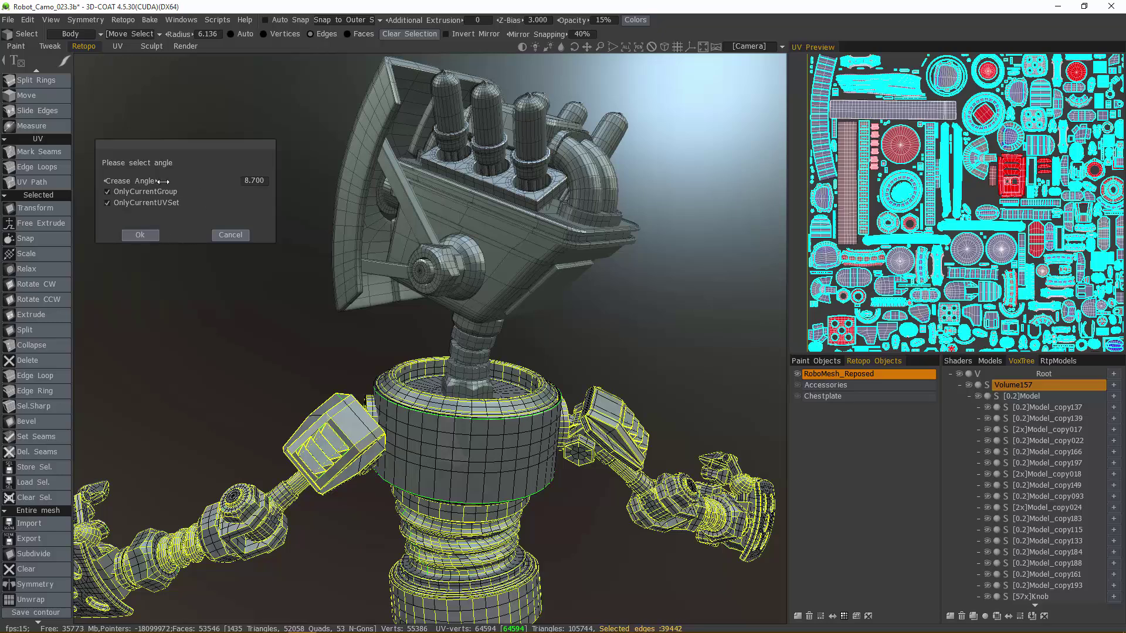
{"action": "mouse_move", "coordinate": [165, 182]}
{"action": "left_mouse_down"}
{"action": "mouse_move", "coordinate": [197, 183]}
{"action": "mouse_move", "coordinate": [168, 180]}
{"action": "left_mouse_up"}
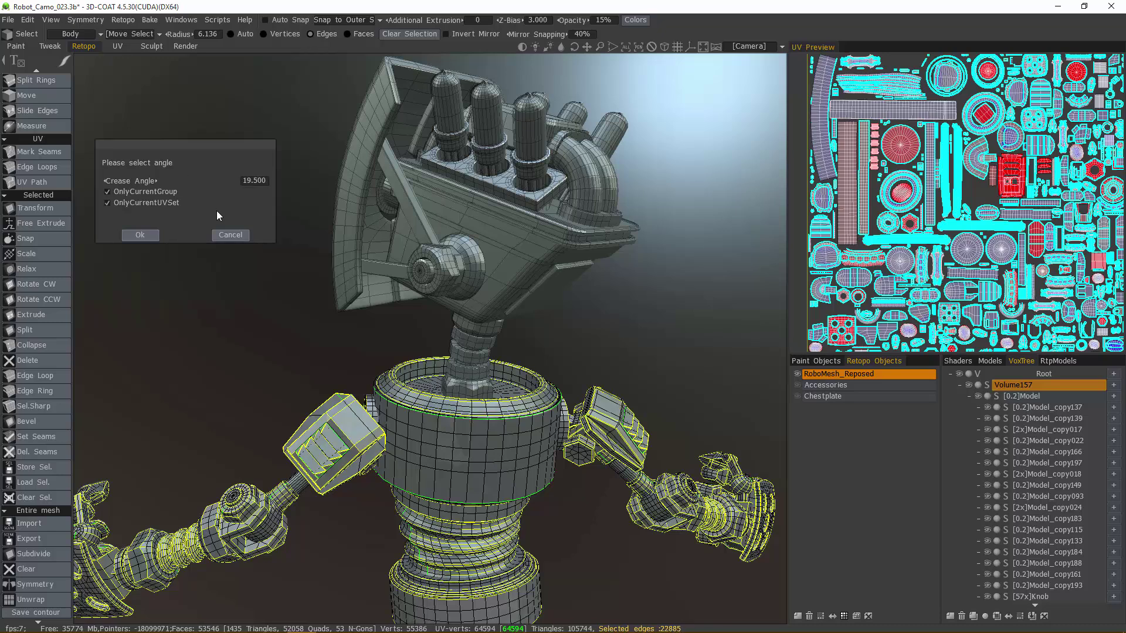
{"action": "left_click", "coordinate": [107, 202]}
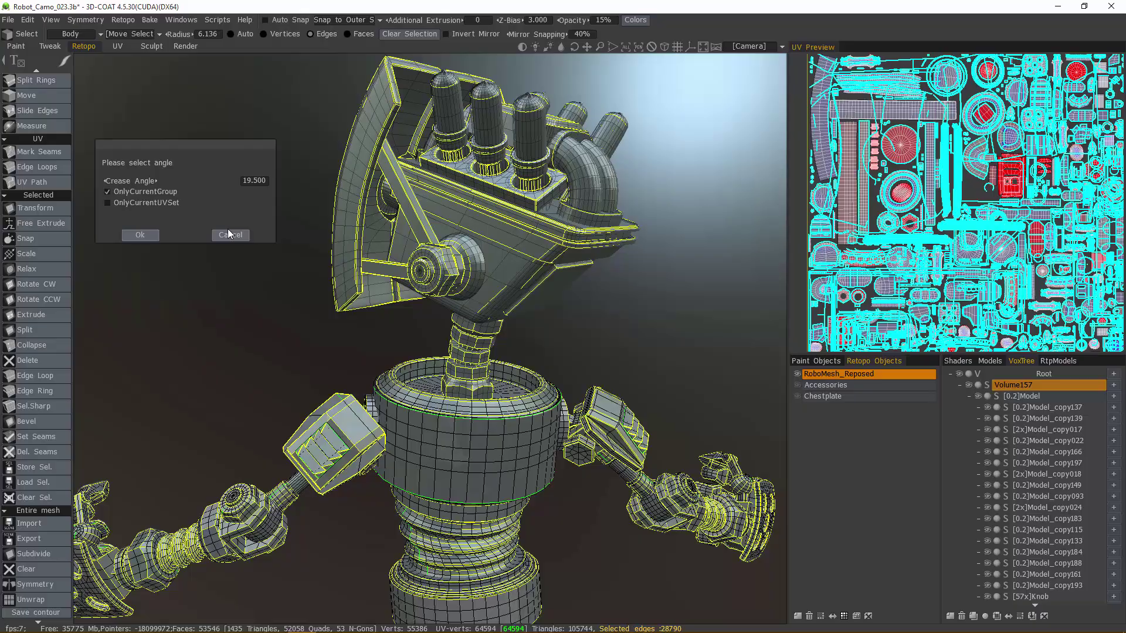
Switch back to the Head UV set and restrict the sharp-edge selection to the current UV set.
{"action": "left_click_drag", "start_coordinate": [290, 266], "coordinate": [78, 46]}
{"action": "left_click", "coordinate": [79, 34]}
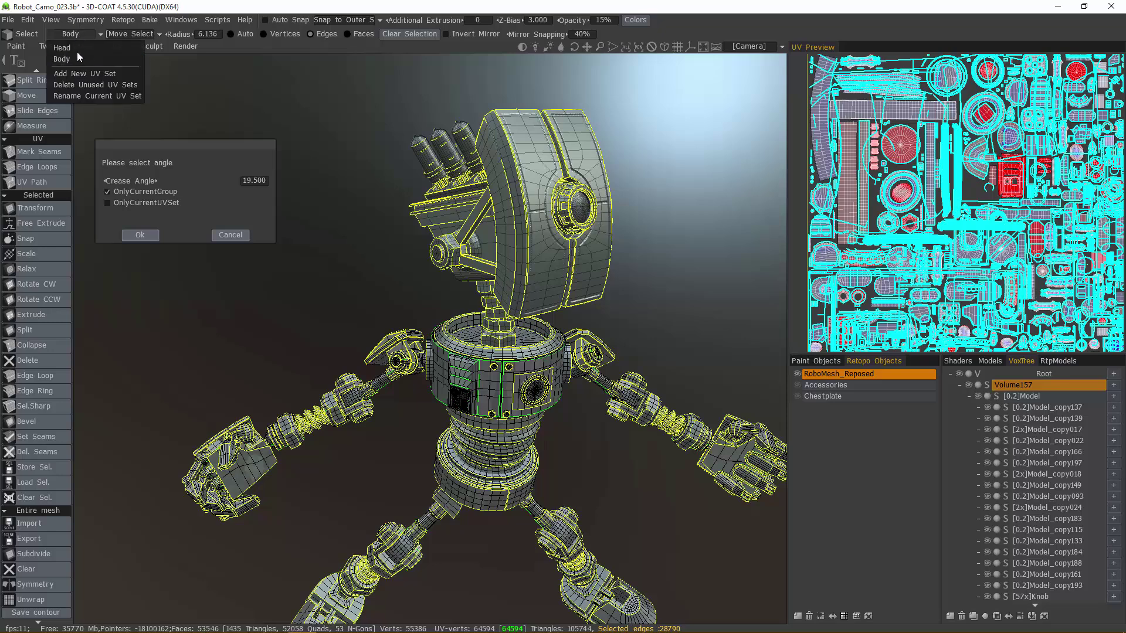
{"action": "left_click", "coordinate": [76, 50]}
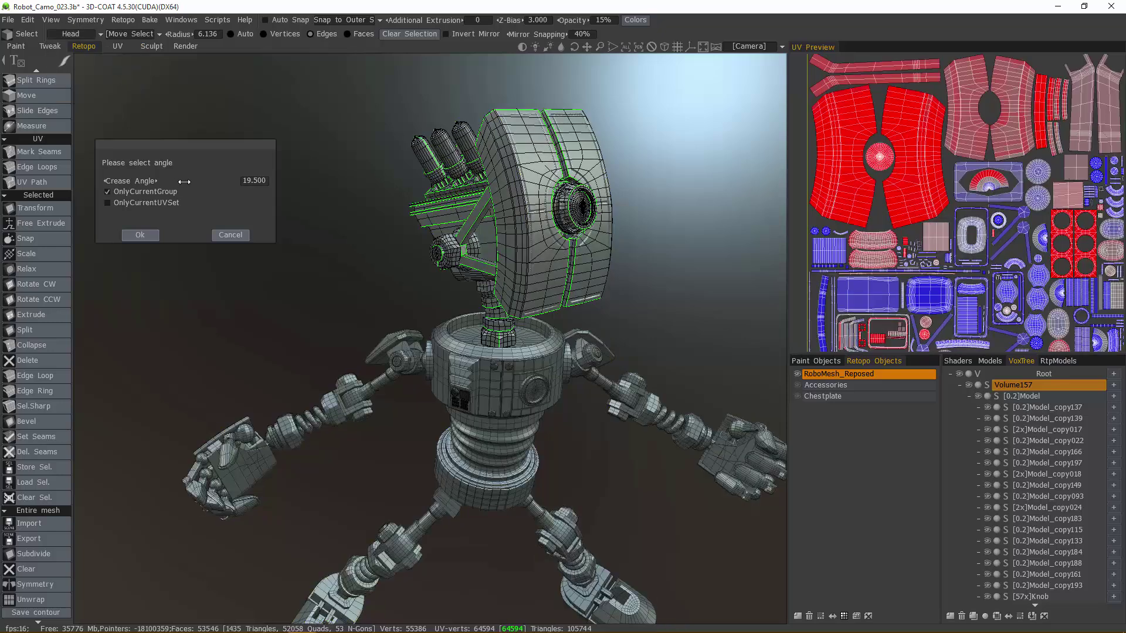
{"action": "mouse_move", "coordinate": [172, 181]}
{"action": "left_mouse_down"}
{"action": "mouse_move", "coordinate": [184, 182]}
{"action": "mouse_move", "coordinate": [171, 182]}
{"action": "left_mouse_up"}
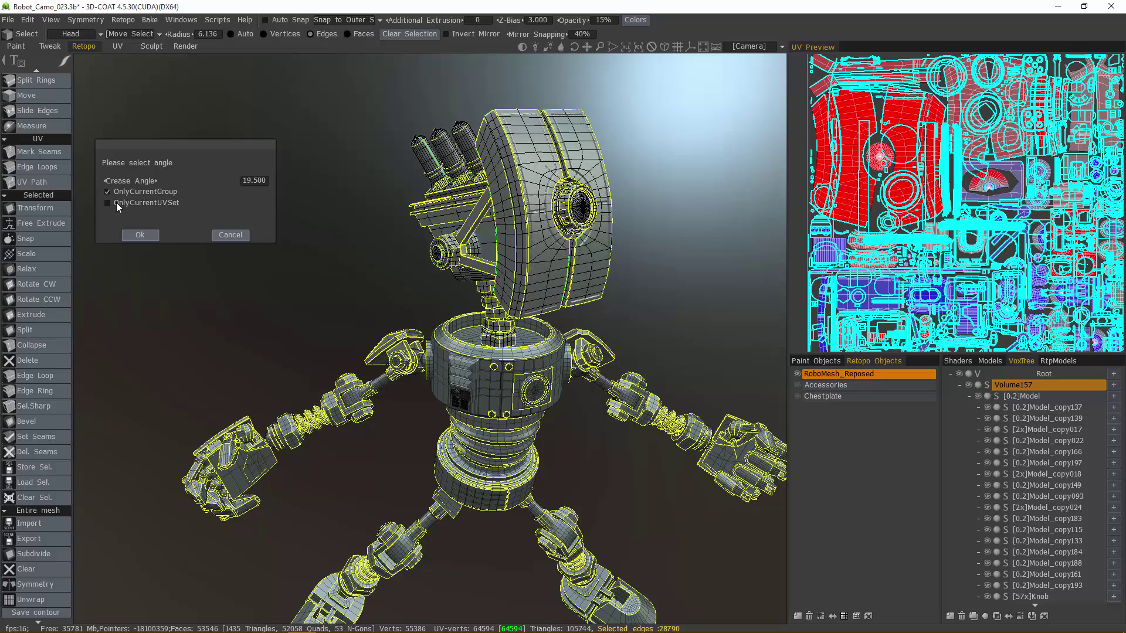
{"action": "left_click", "coordinate": [108, 203]}
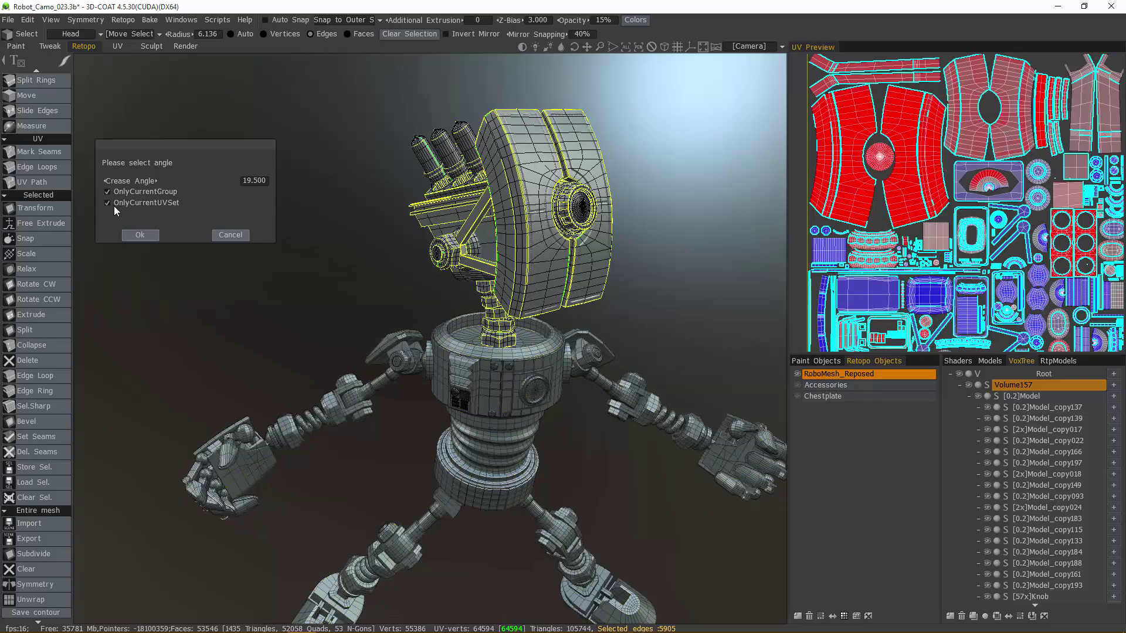
Set the crease angle to 13.2 and accept the sharp-edge selection on the robot's head.
{"action": "scroll", "coordinate": [376, 202], "scroll_direction": "up", "scroll_amount": 5}
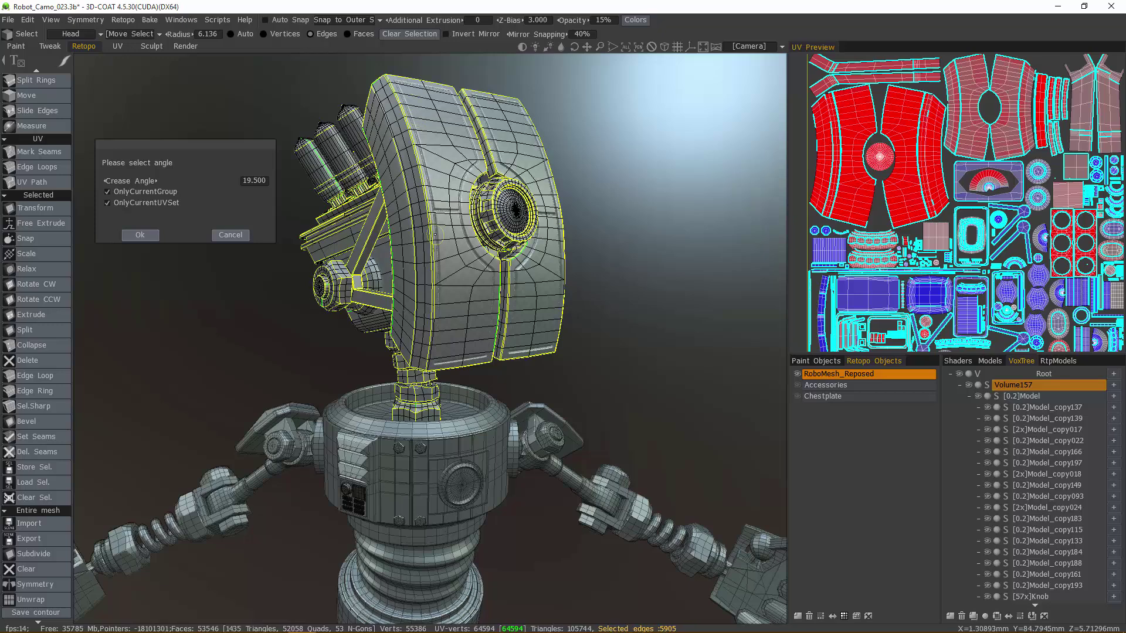
{"action": "right_click_drag", "start_coordinate": [439, 293], "coordinate": [423, 176]}
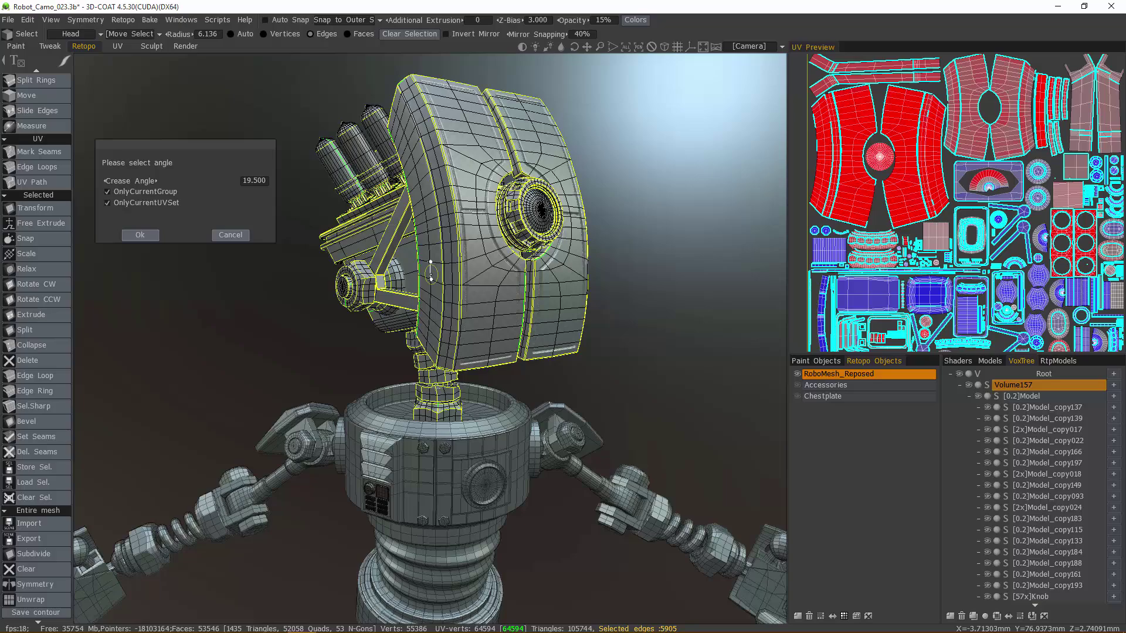
{"action": "right_click_drag", "start_coordinate": [431, 273], "coordinate": [473, 235]}
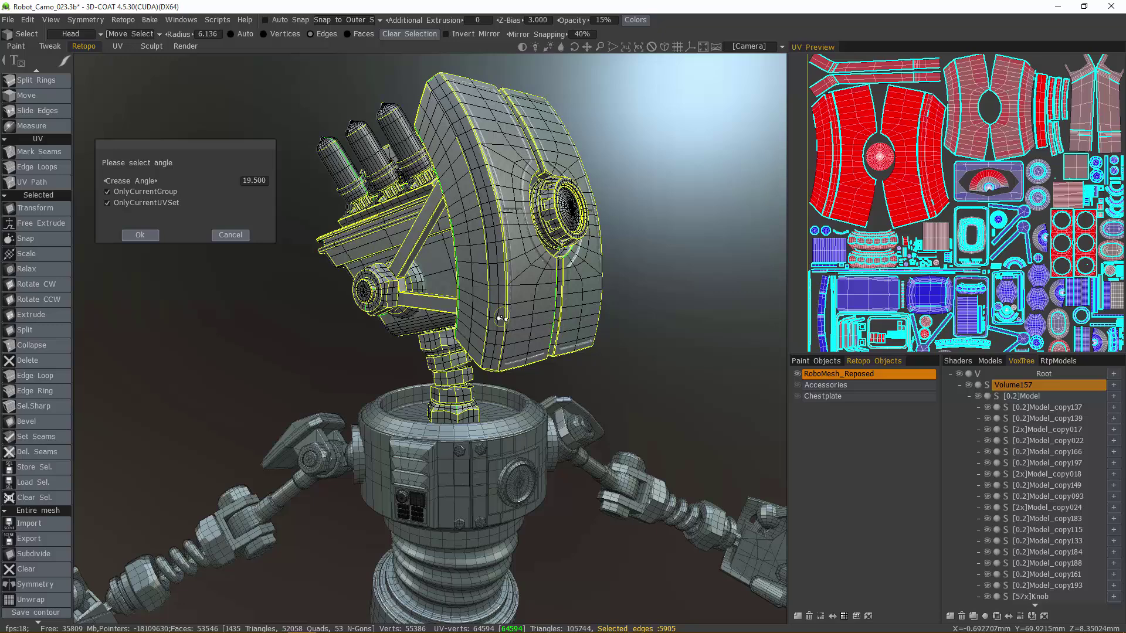
{"action": "middle_click_drag", "start_coordinate": [501, 319], "coordinate": [455, 159]}
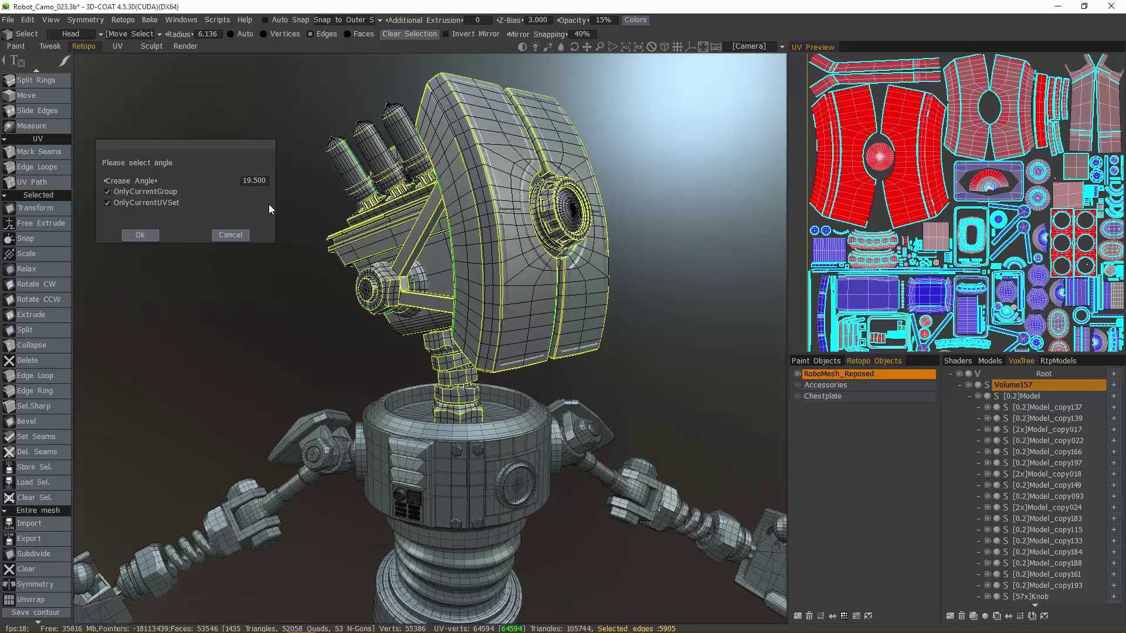
{"action": "left_click_drag", "start_coordinate": [203, 179], "coordinate": [184, 187]}
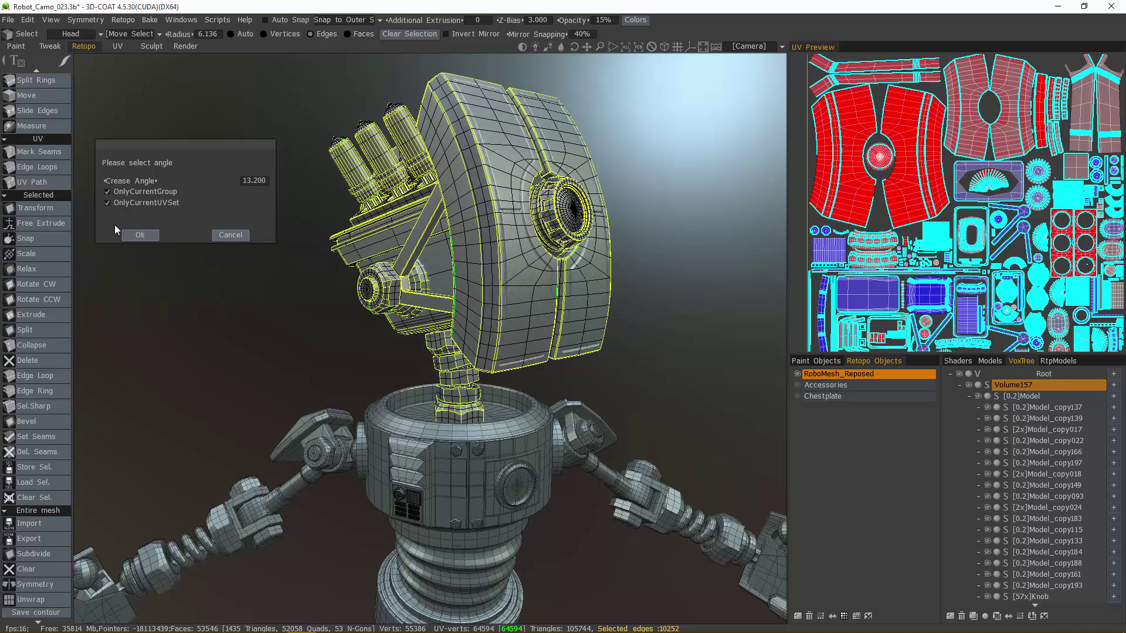
{"action": "left_click", "coordinate": [140, 235]}
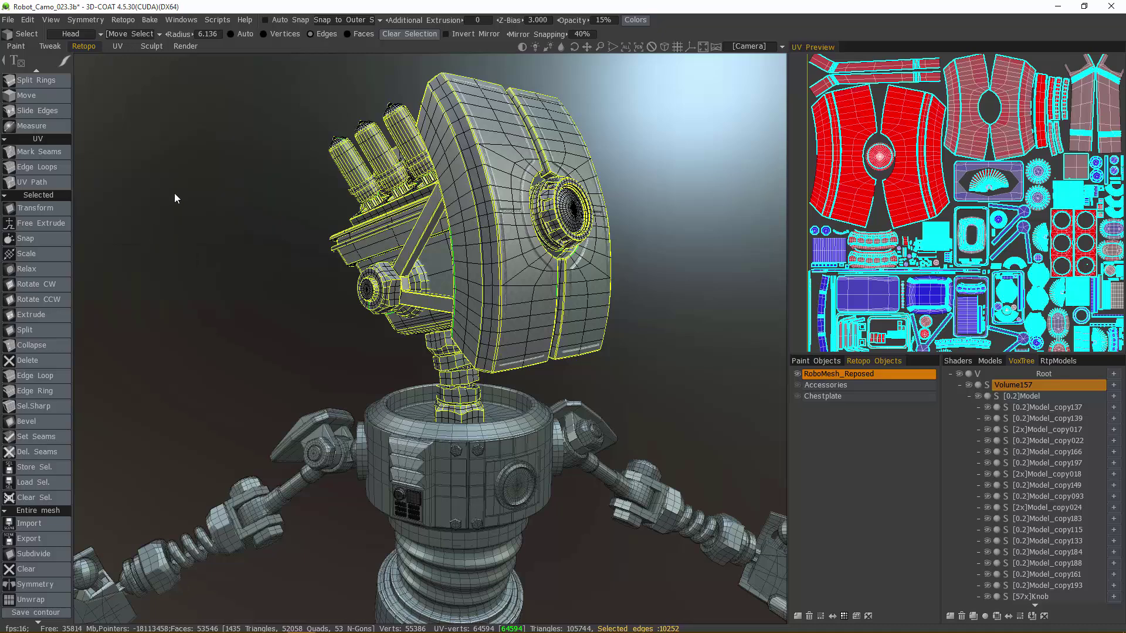
Turn the head's selected sharp edges into UV seams and clear the edge selection.
{"action": "middle_click_drag", "start_coordinate": [454, 121], "coordinate": [494, 296]}
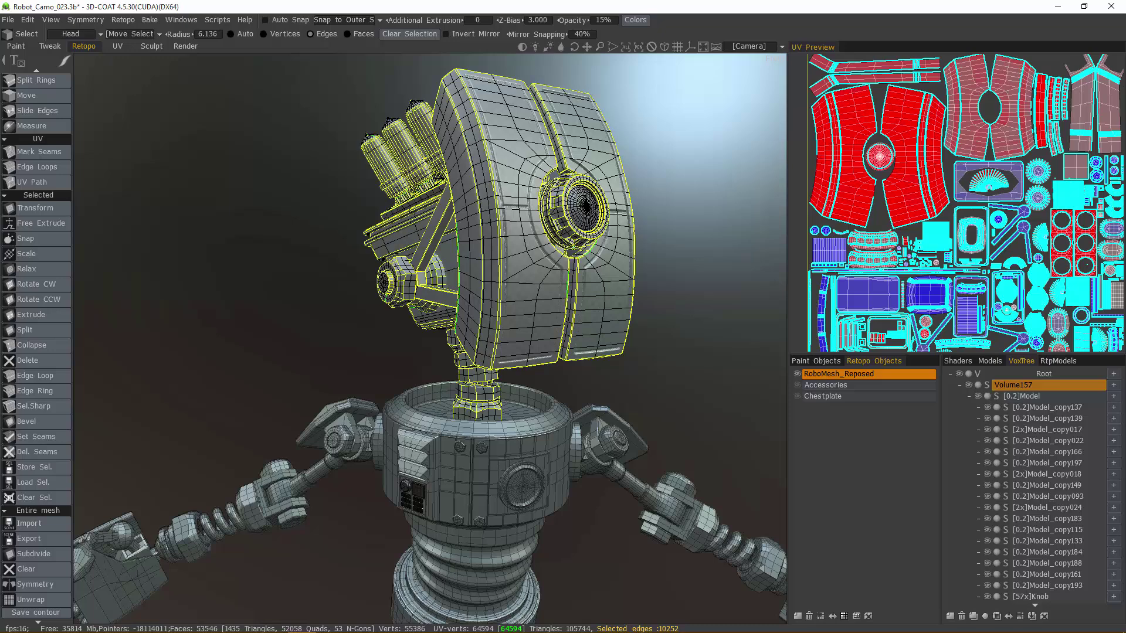
{"action": "left_click_drag", "start_coordinate": [261, 350], "coordinate": [261, 334]}
{"action": "left_click_drag", "start_coordinate": [438, 258], "coordinate": [475, 237]}
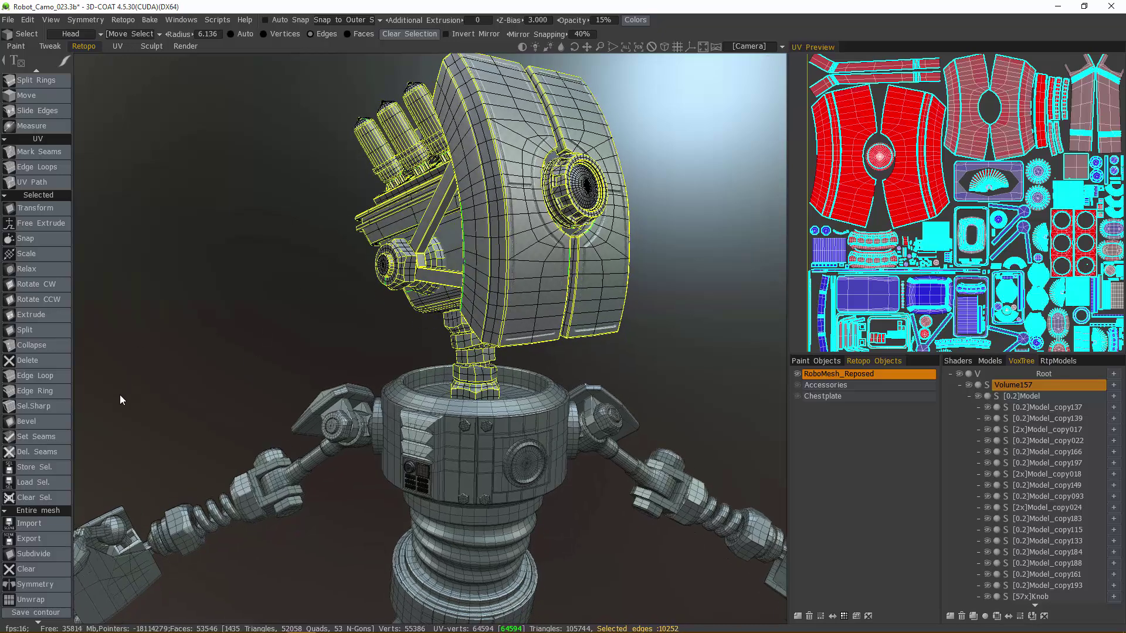
{"action": "left_click", "coordinate": [39, 438]}
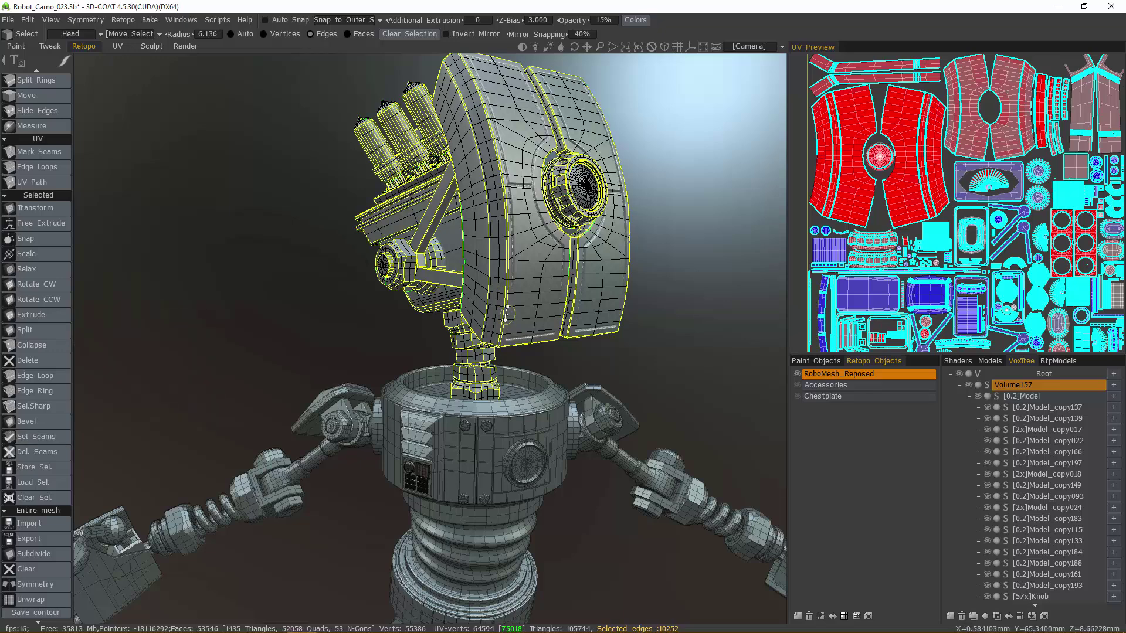
{"action": "left_click", "coordinate": [45, 440]}
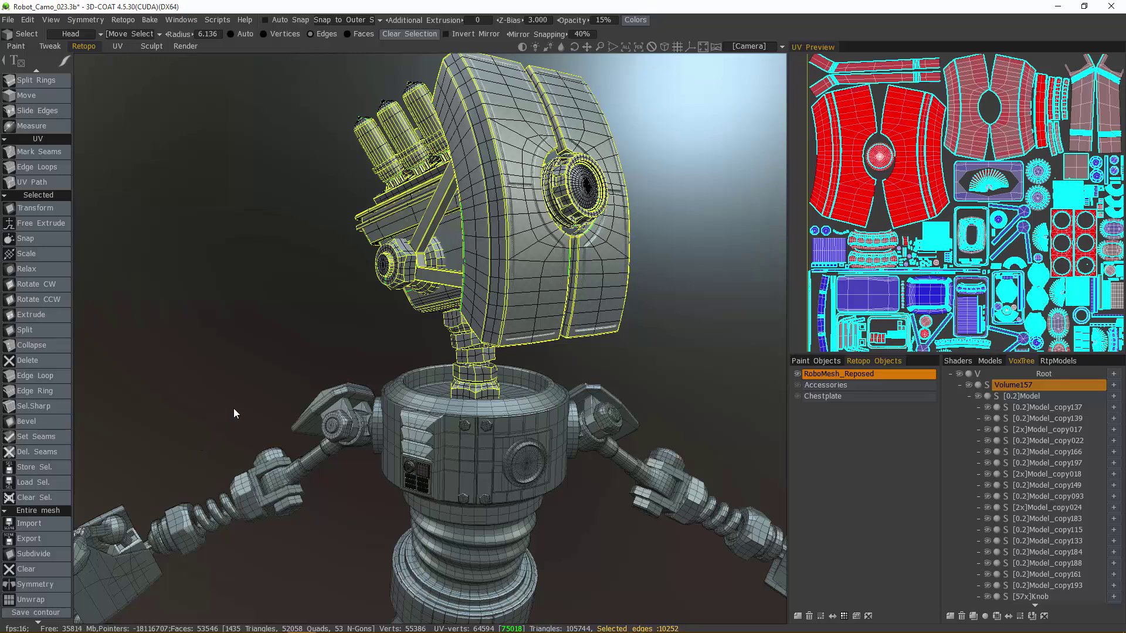
{"action": "left_click", "coordinate": [295, 286]}
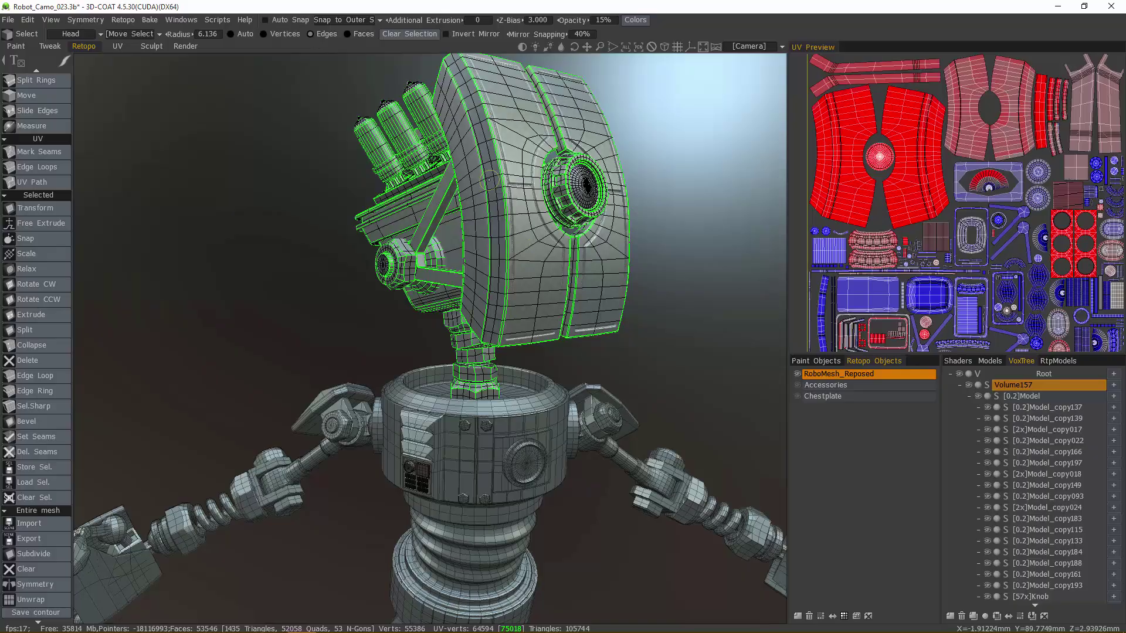
Start another sharp-edge selection on the robot's head.
{"action": "middle_click_drag", "start_coordinate": [489, 180], "coordinate": [277, 197]}
{"action": "middle_click_drag", "start_coordinate": [226, 297], "coordinate": [236, 303]}
{"action": "left_click", "coordinate": [57, 405]}
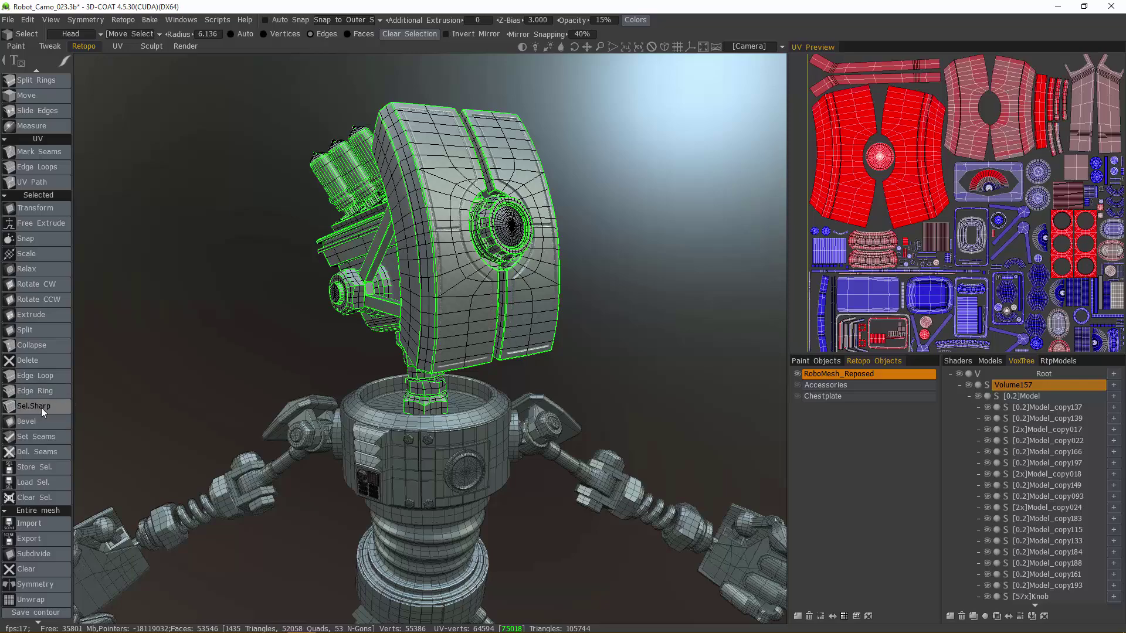